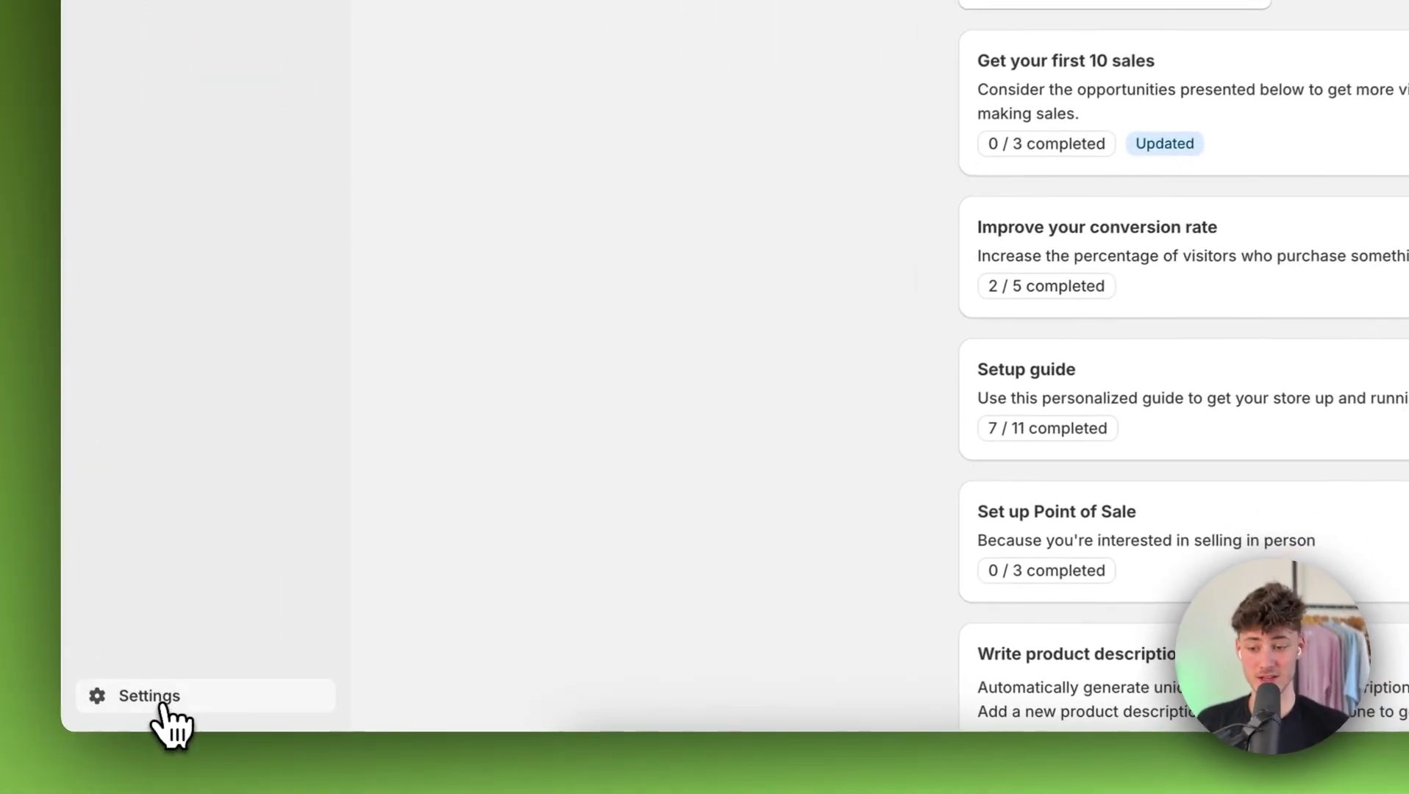
# Step: Go to the store's Billing settings to review its subscriptions
pyautogui.click(115, 714)
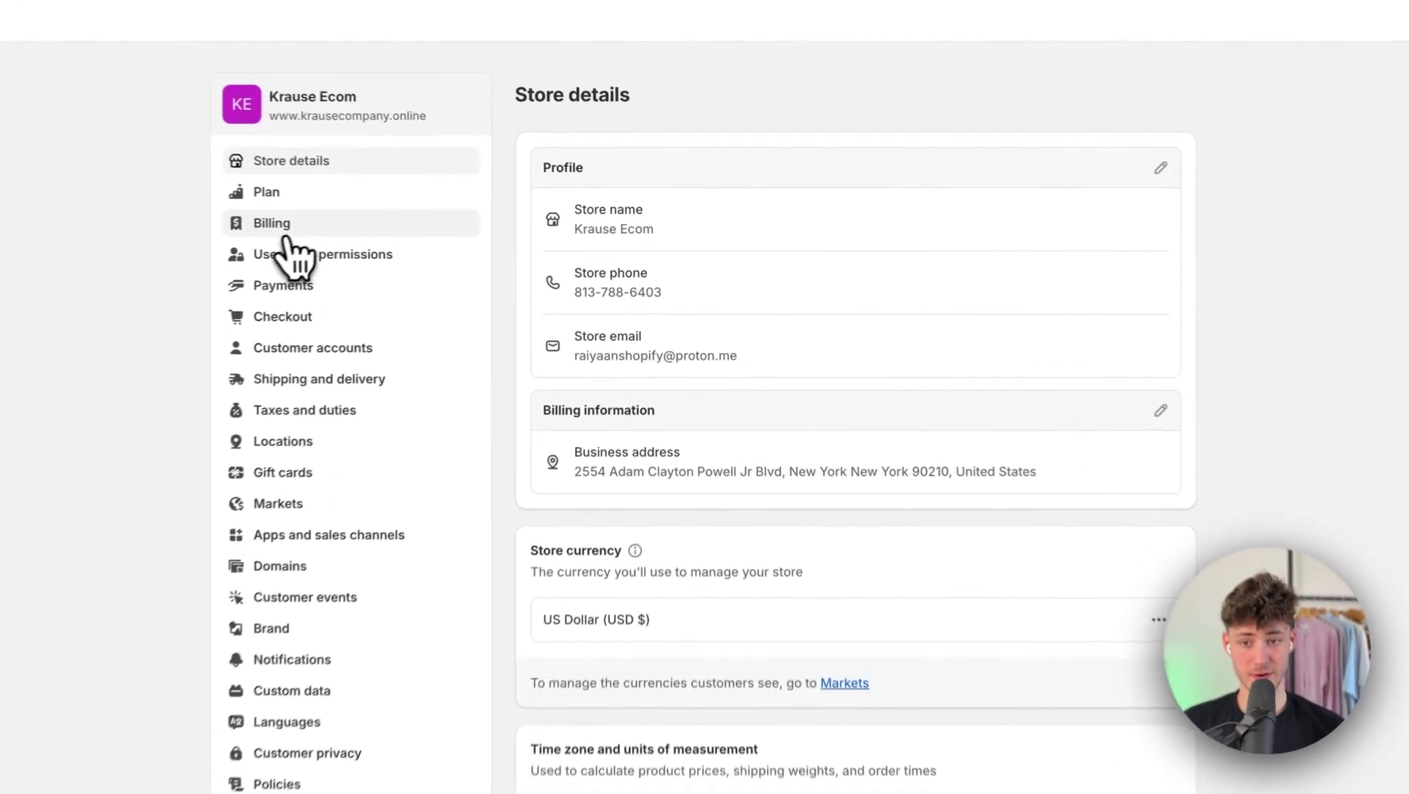
pyautogui.click(440, 247)
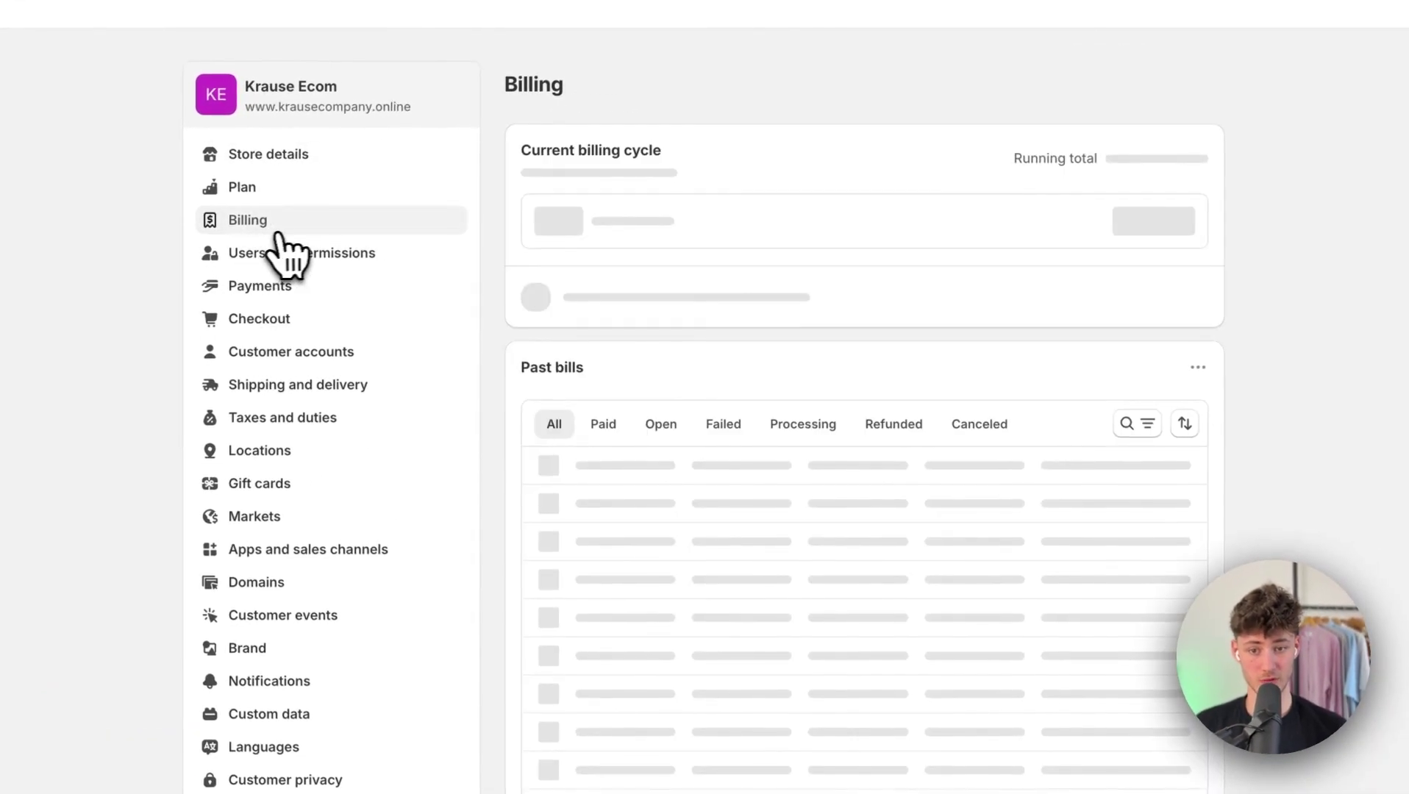
pyautogui.scroll(-2, 1064, 619)
pyautogui.scroll(-3, 906, 597)
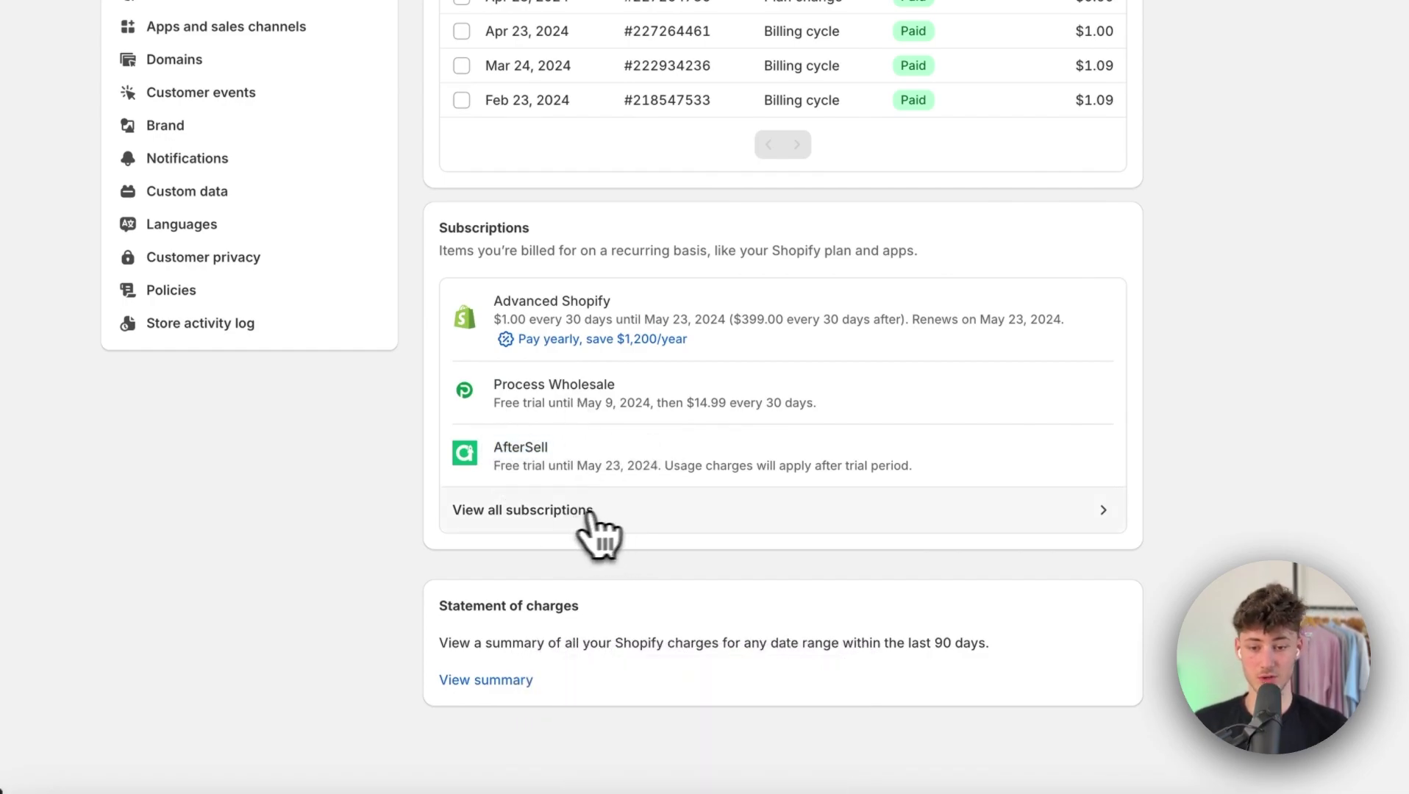
# Step: View all active subscriptions and launch the Process Wholesale app from the list
pyautogui.click(614, 517)
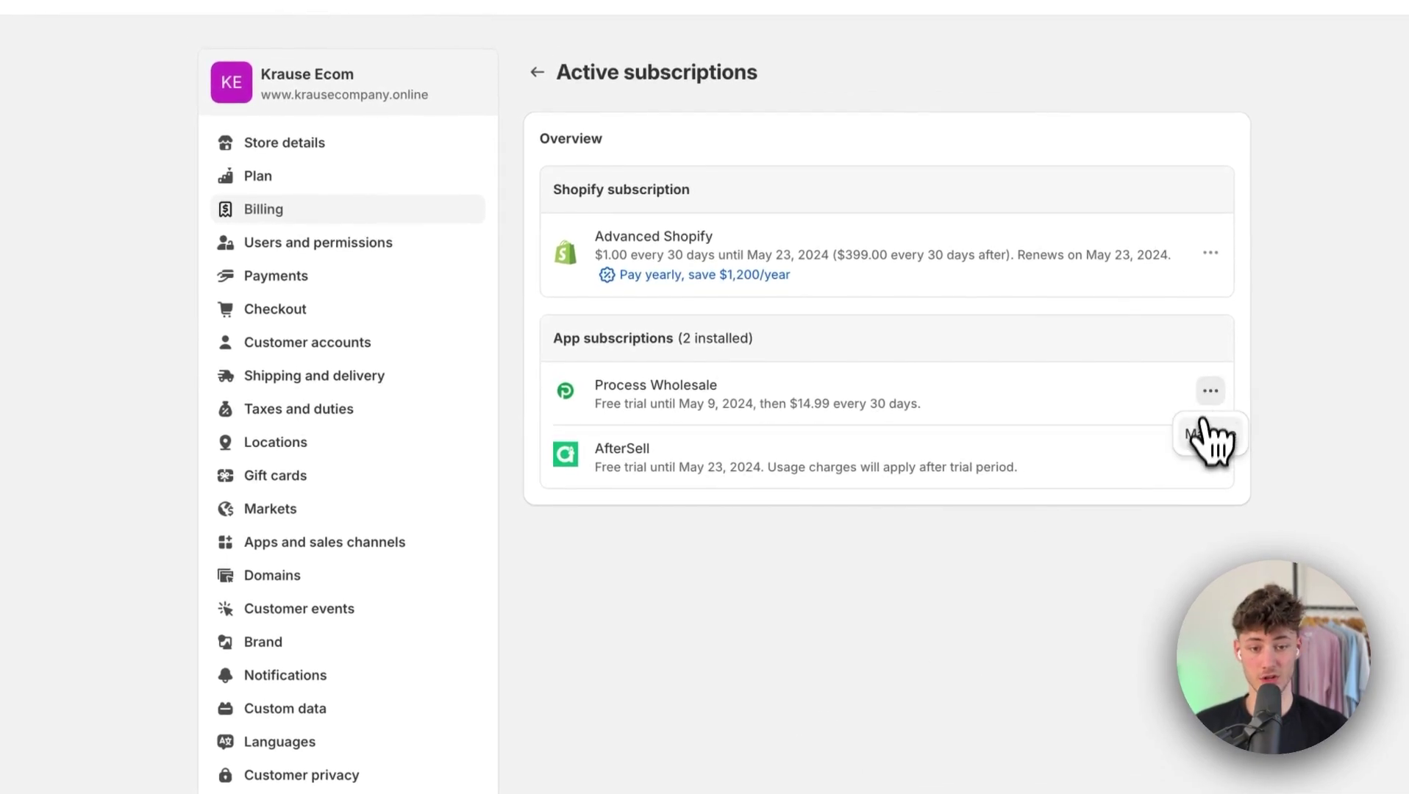
pyautogui.click(1205, 423)
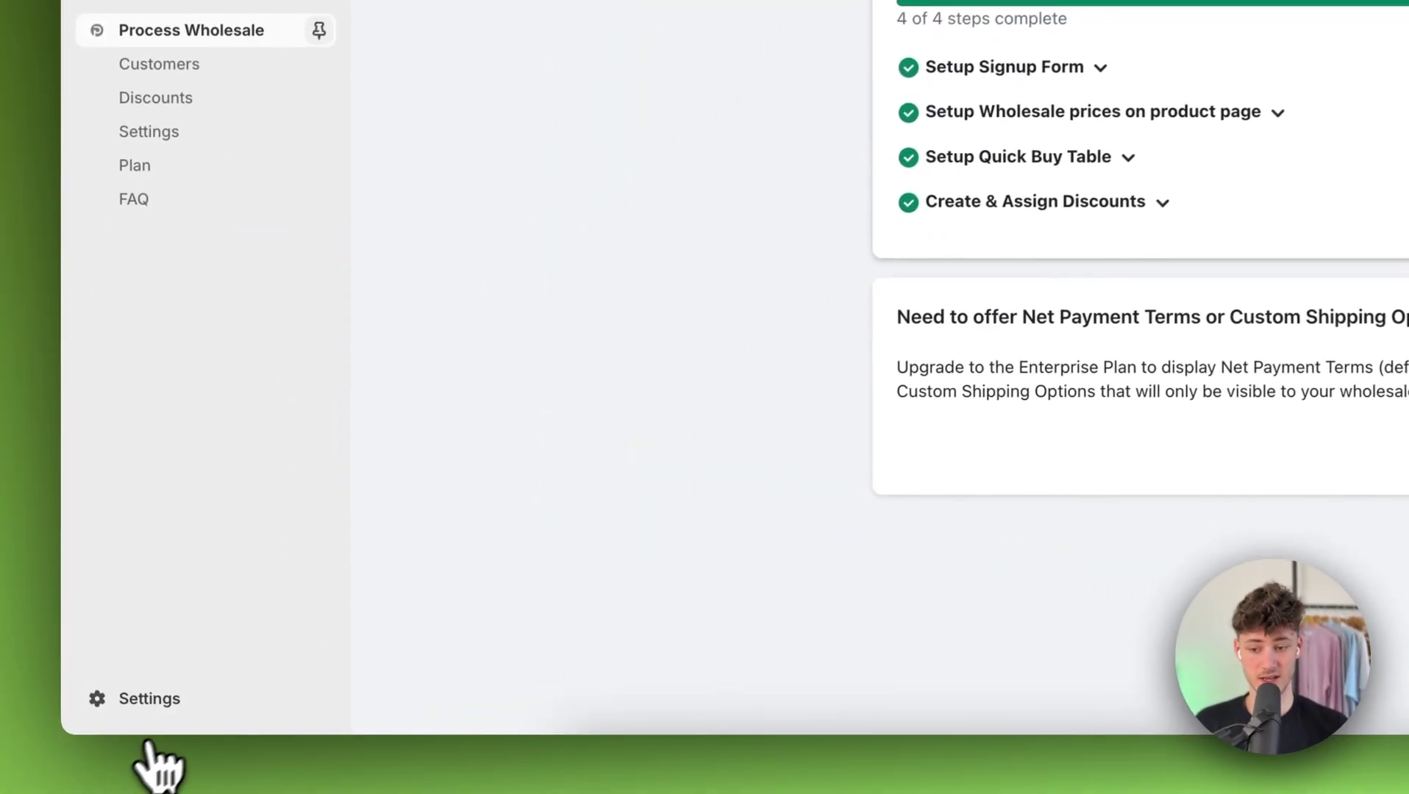
# Step: Return to Settings, Apps and sales channels, and view the Process Wholesale app details
pyautogui.click(177, 702)
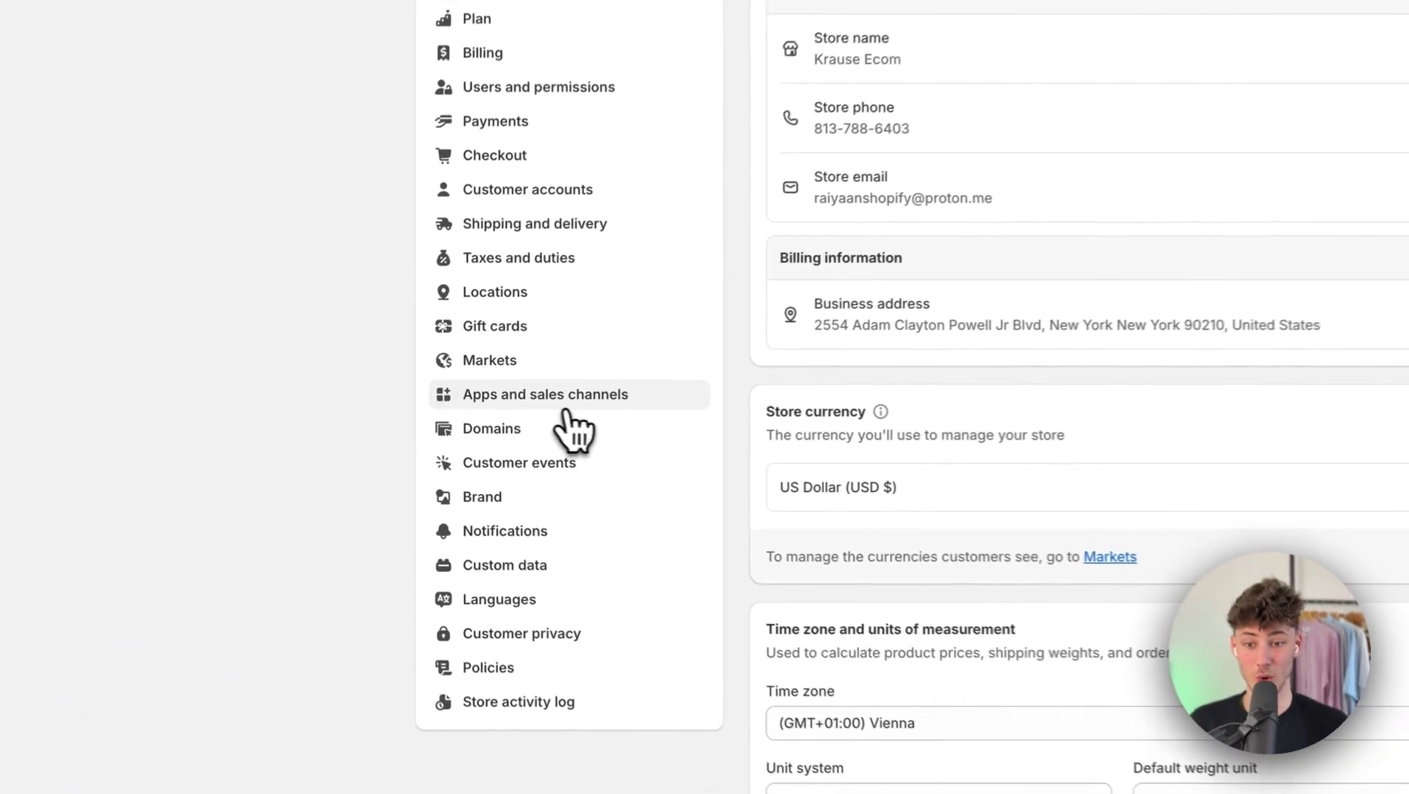
pyautogui.click(567, 404)
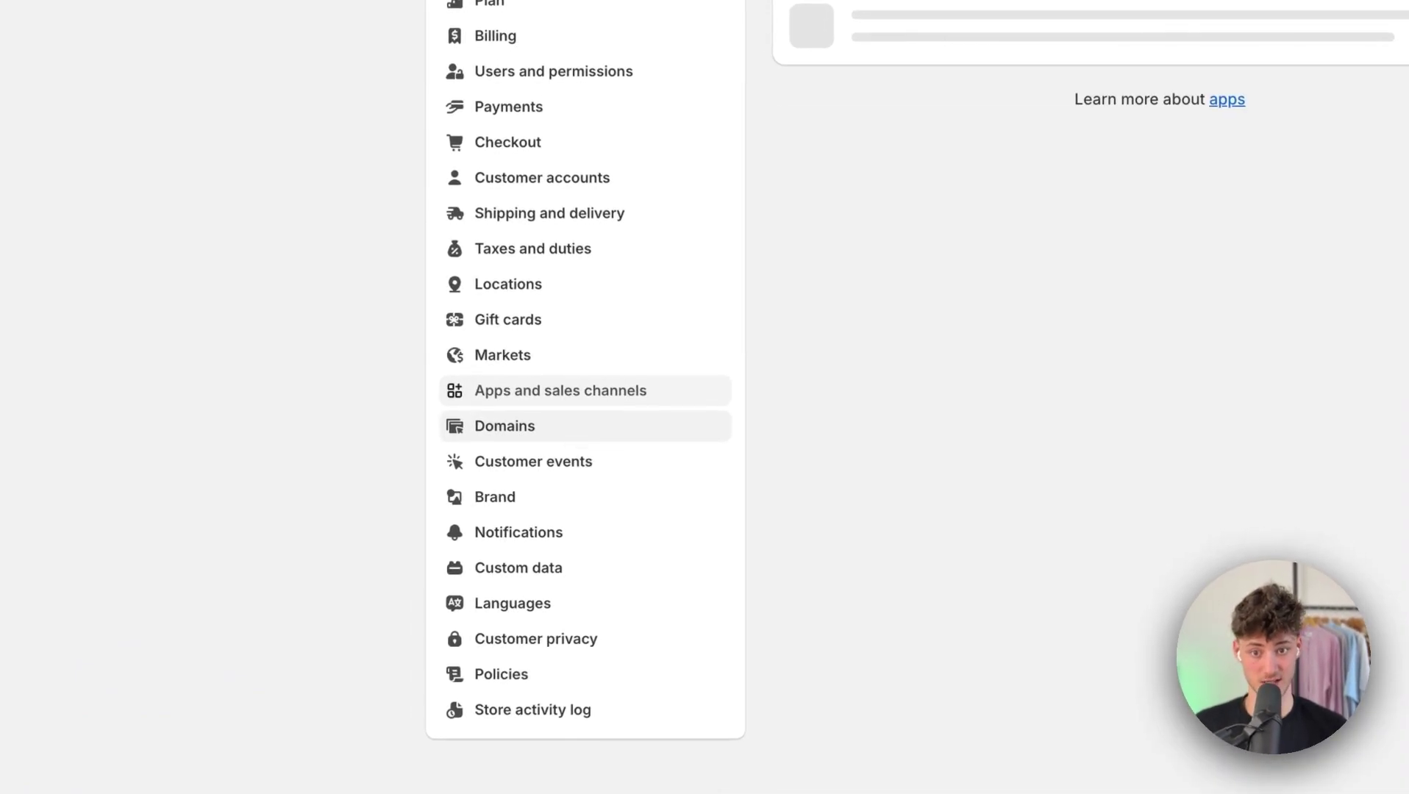
pyautogui.moveTo(726, 388)
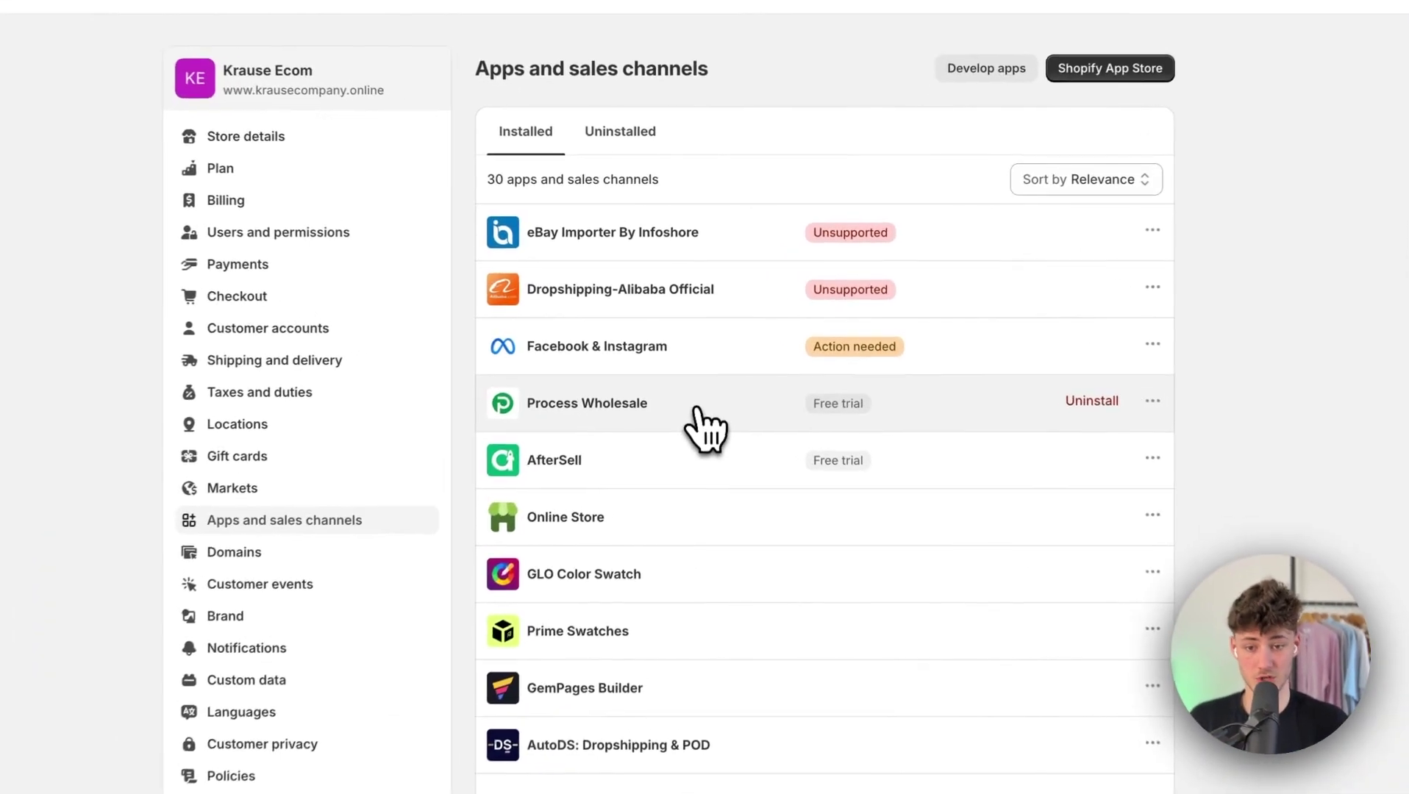
pyautogui.click(726, 385)
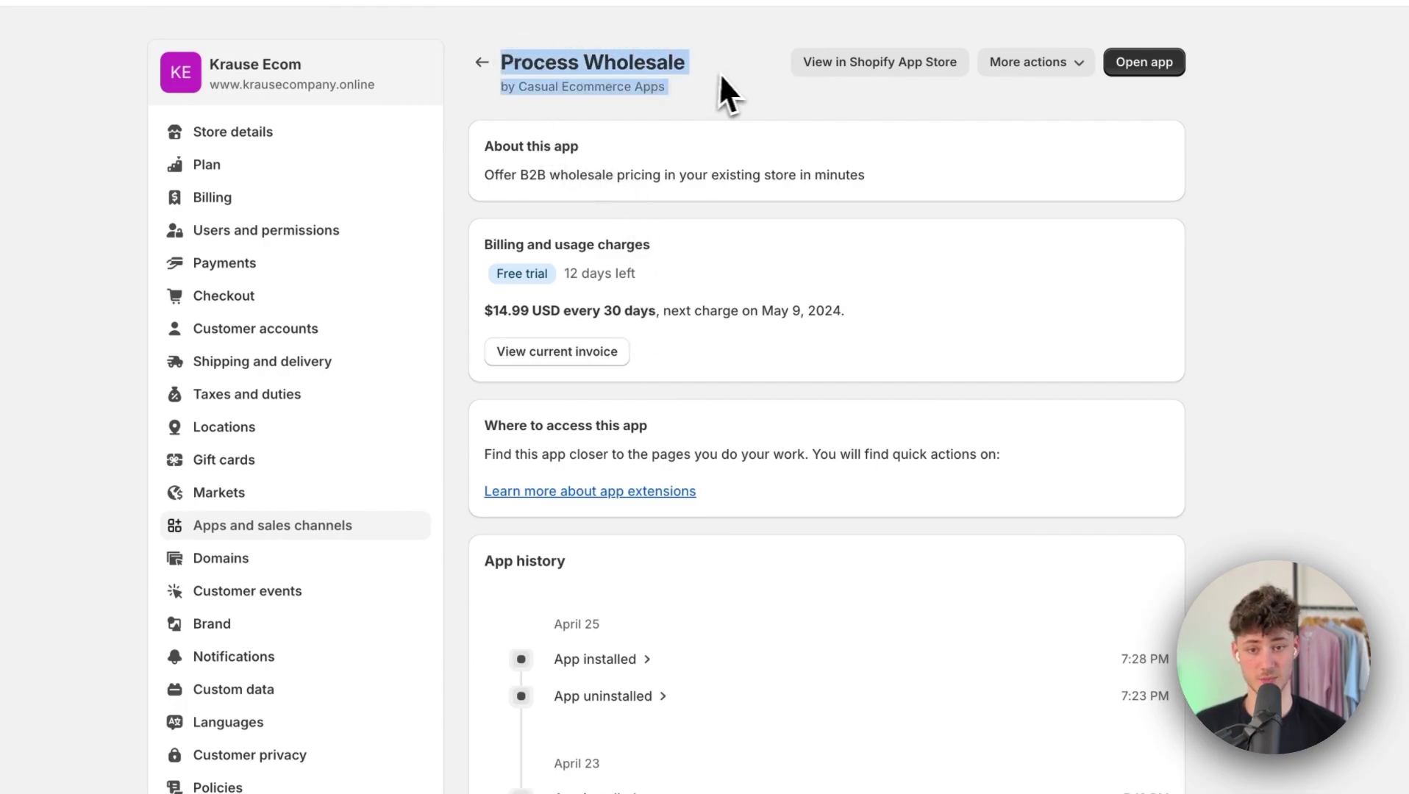
# Step: Uninstall Process Wholesale with 'Not using app now' as the reason
pyautogui.click(720, 79)
pyautogui.scroll(-10, 716, 164)
pyautogui.scroll(-3, 771, 213)
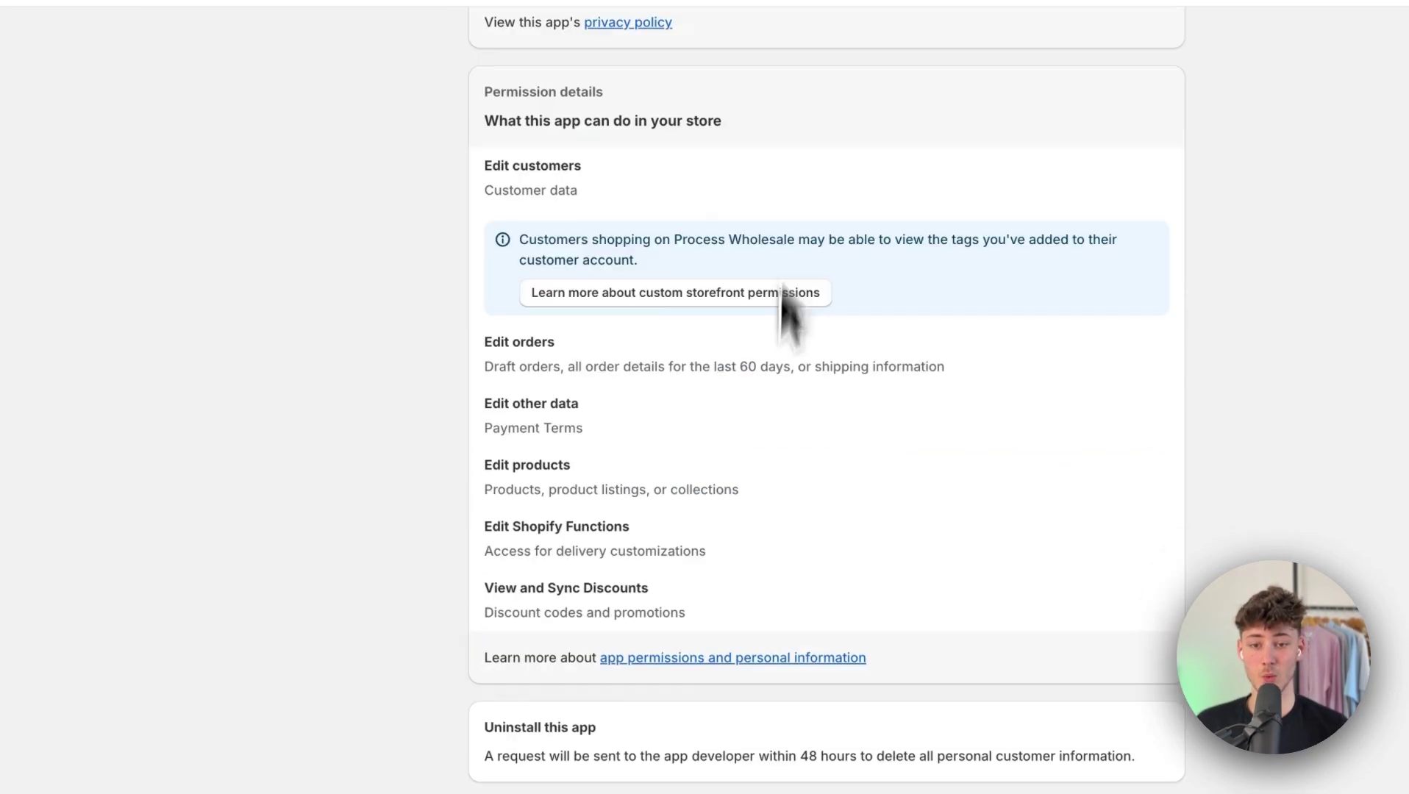
pyautogui.scroll(-3, 935, 572)
pyautogui.click(1079, 610)
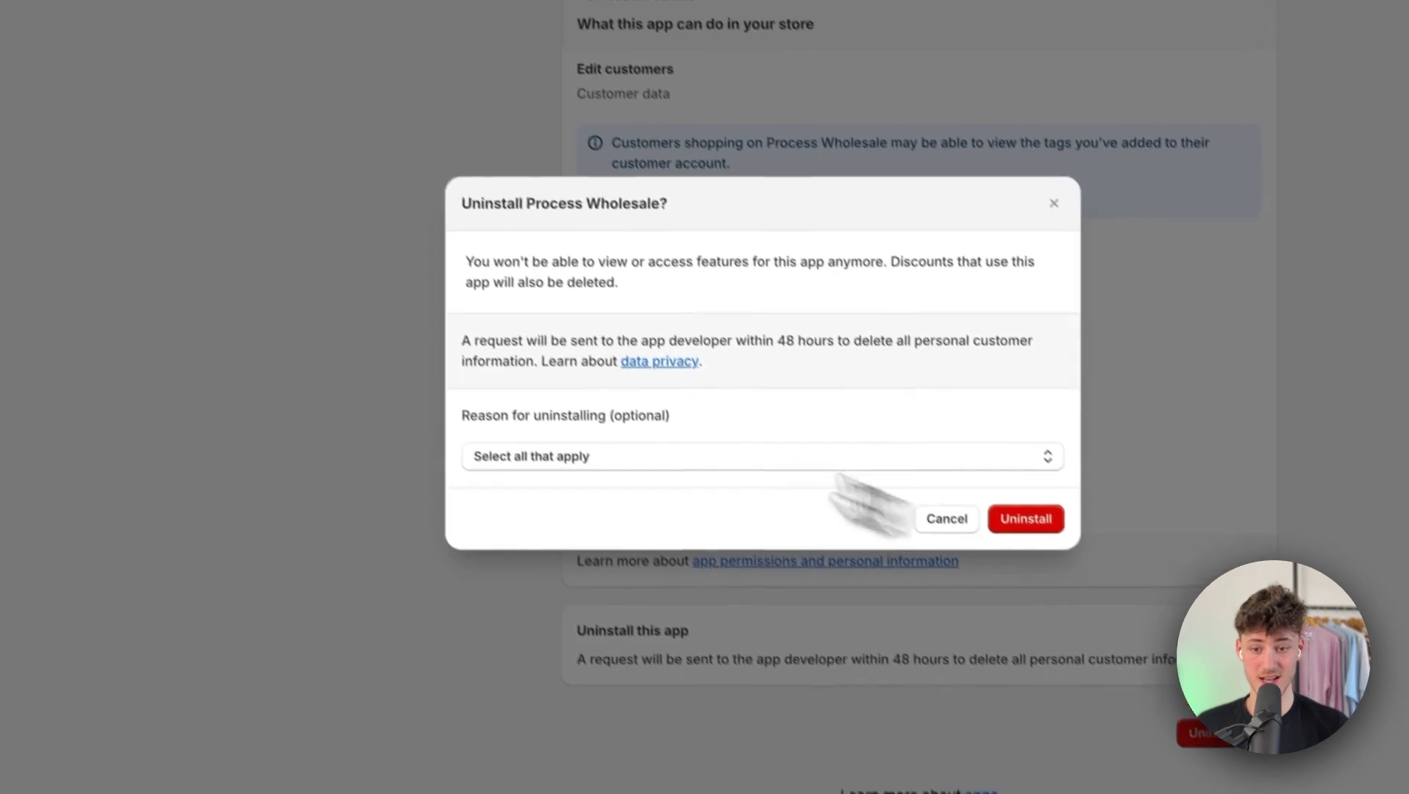
pyautogui.click(793, 456)
pyautogui.click(546, 528)
pyautogui.click(998, 461)
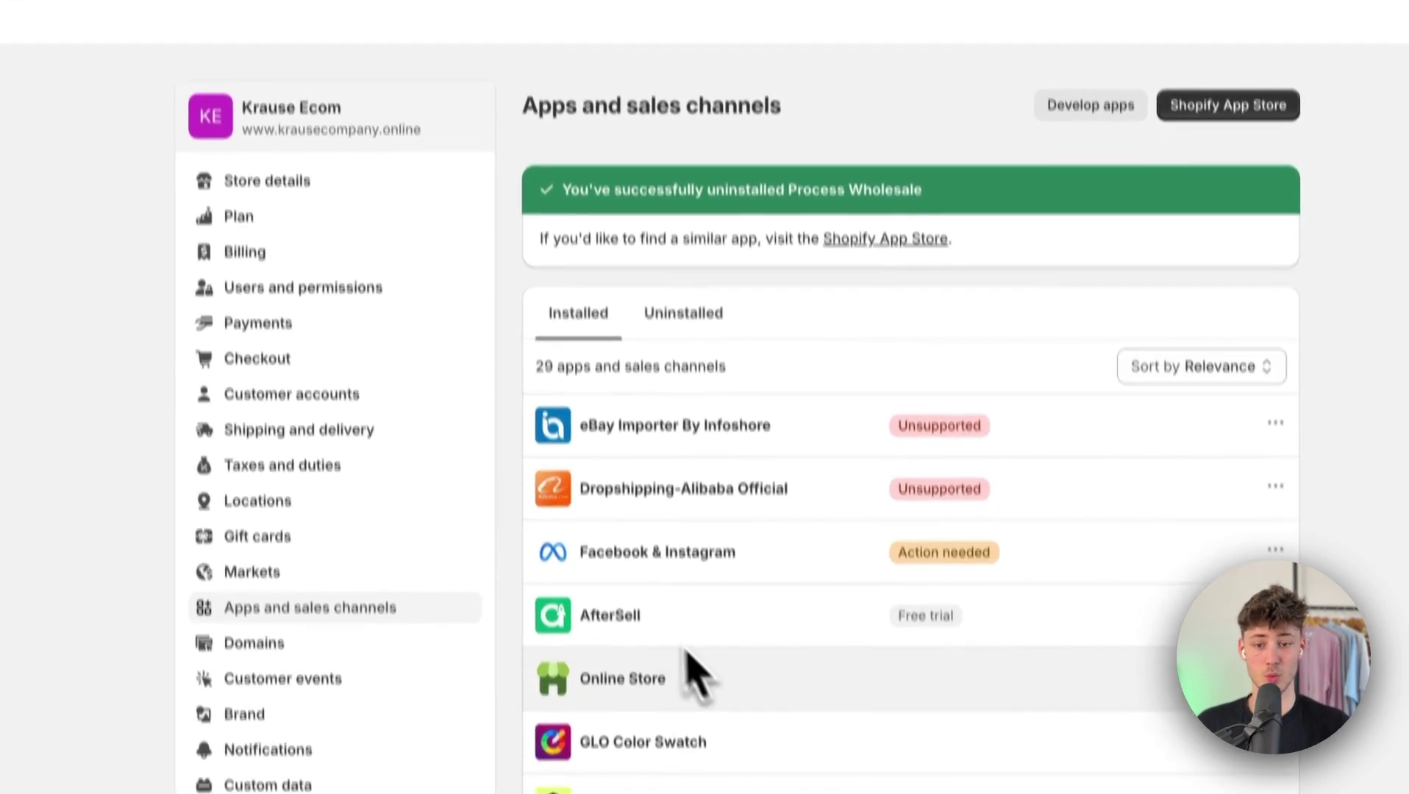
# Step: Start uninstalling AfterSell from its app details and choose an uninstall reason
pyautogui.click(660, 622)
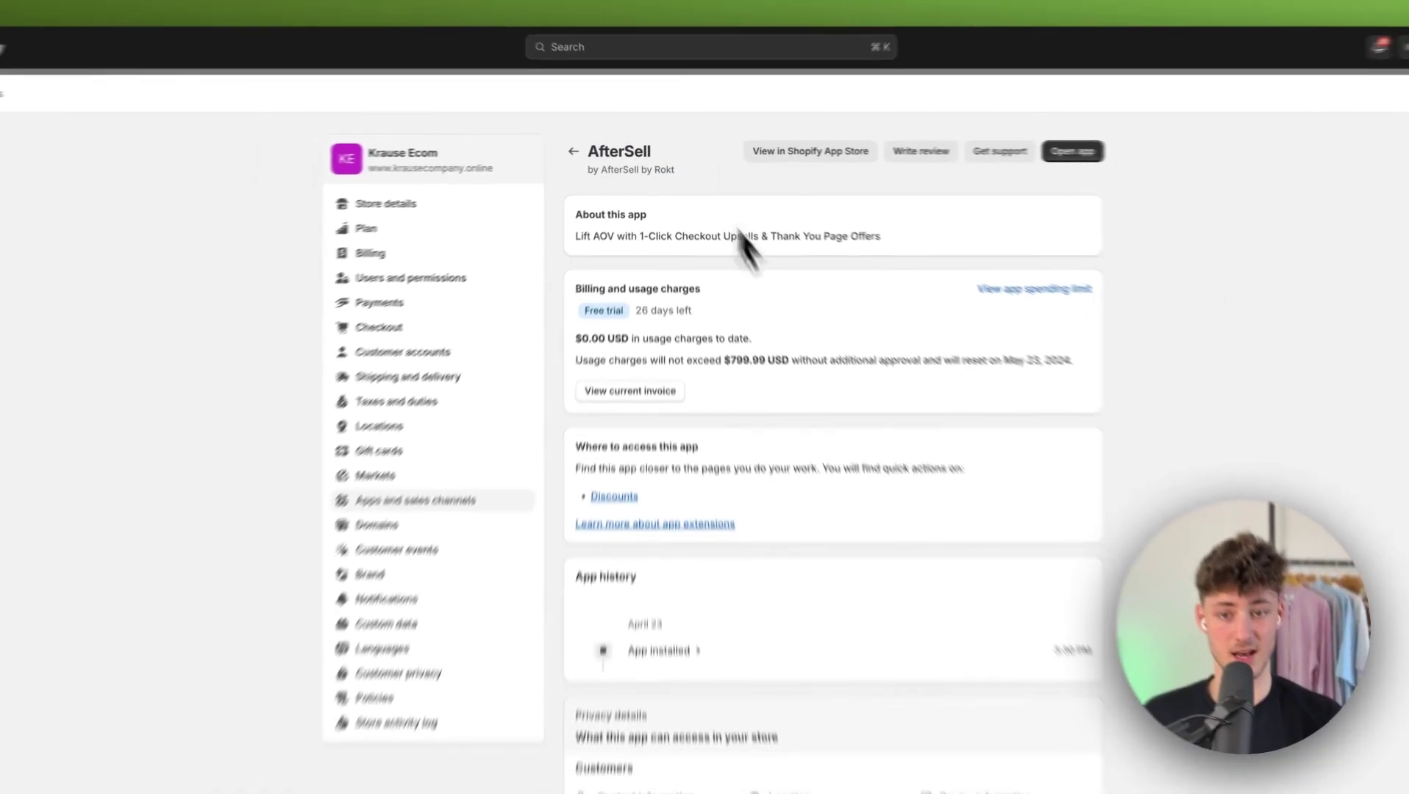
pyautogui.scroll(-10, 739, 245)
pyautogui.click(1002, 644)
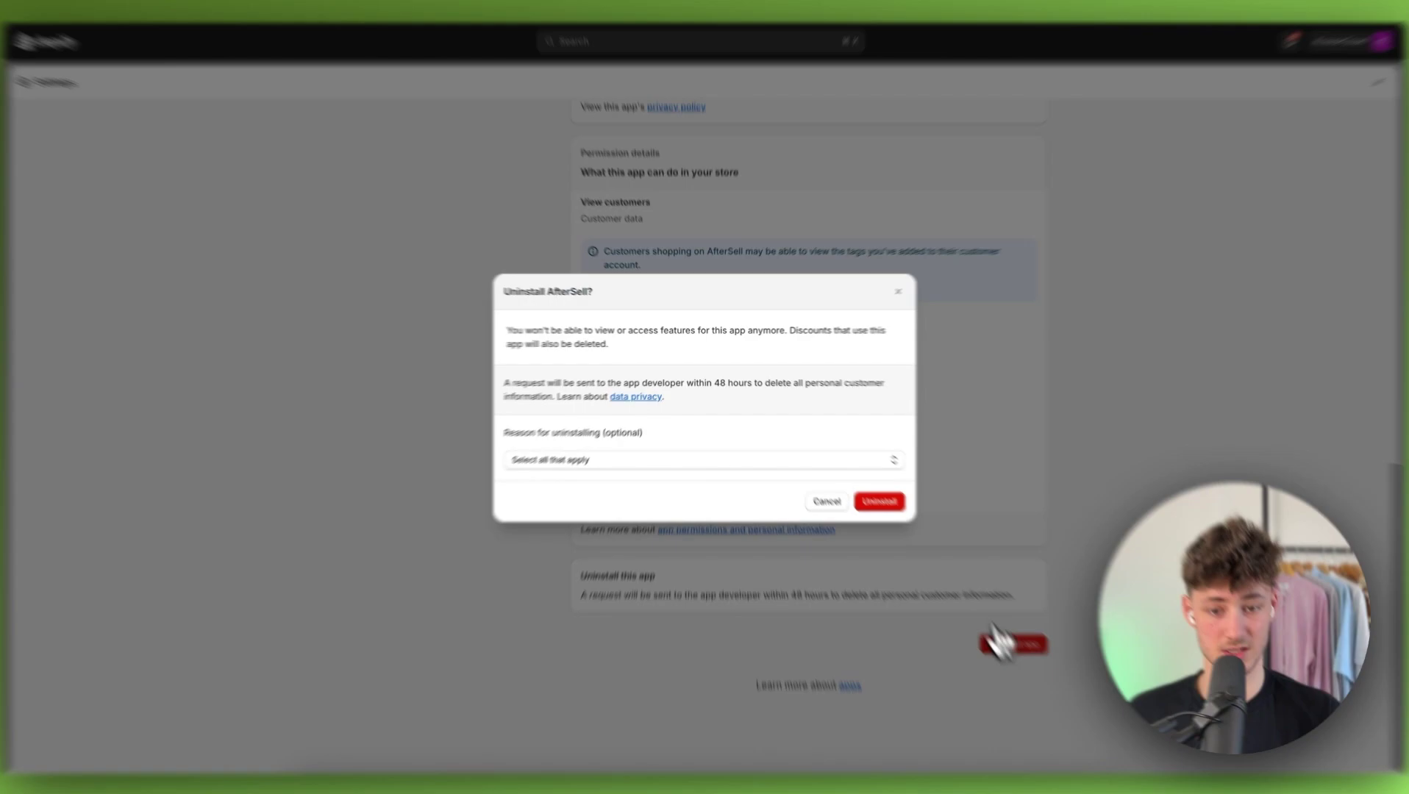
pyautogui.click(510, 459)
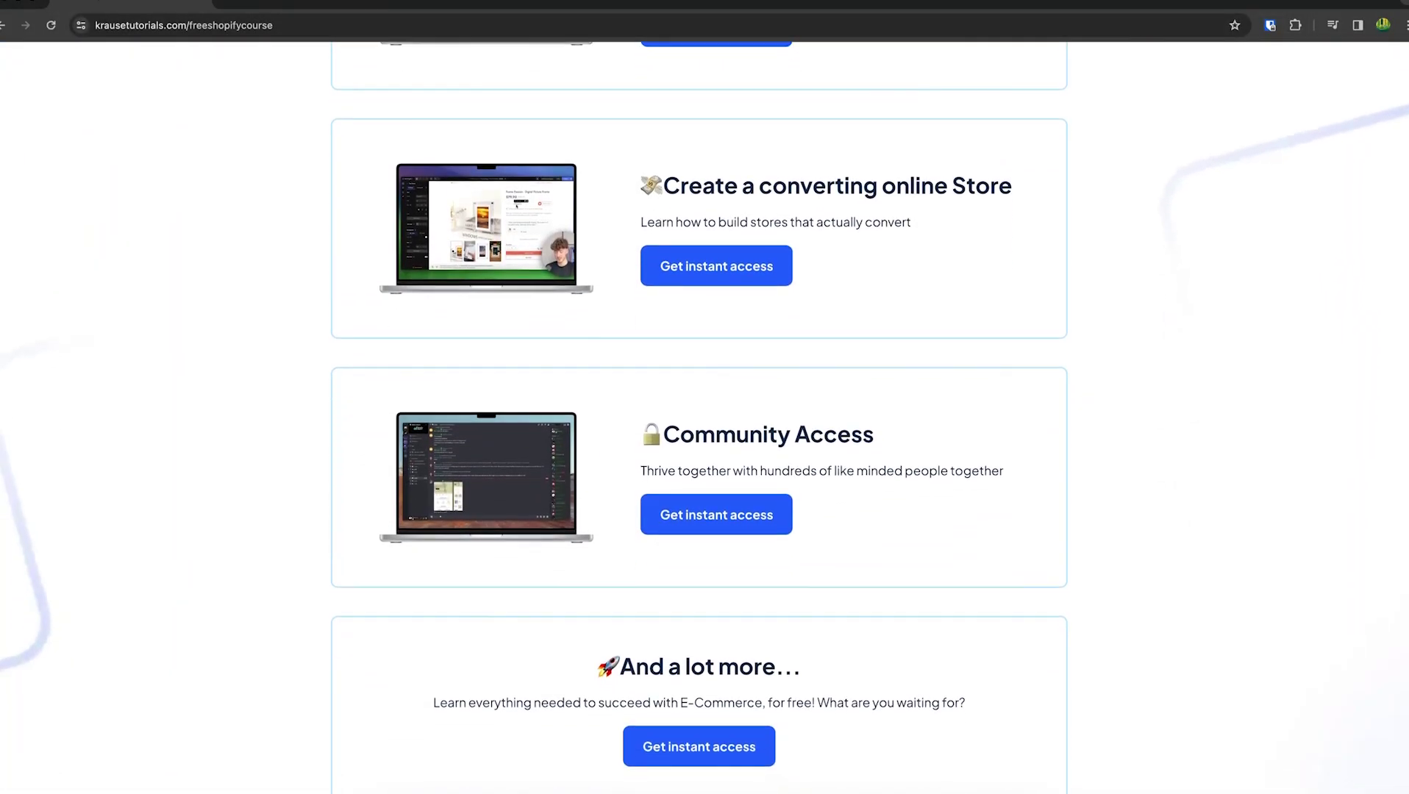
pyautogui.scroll(10, 710, 467)
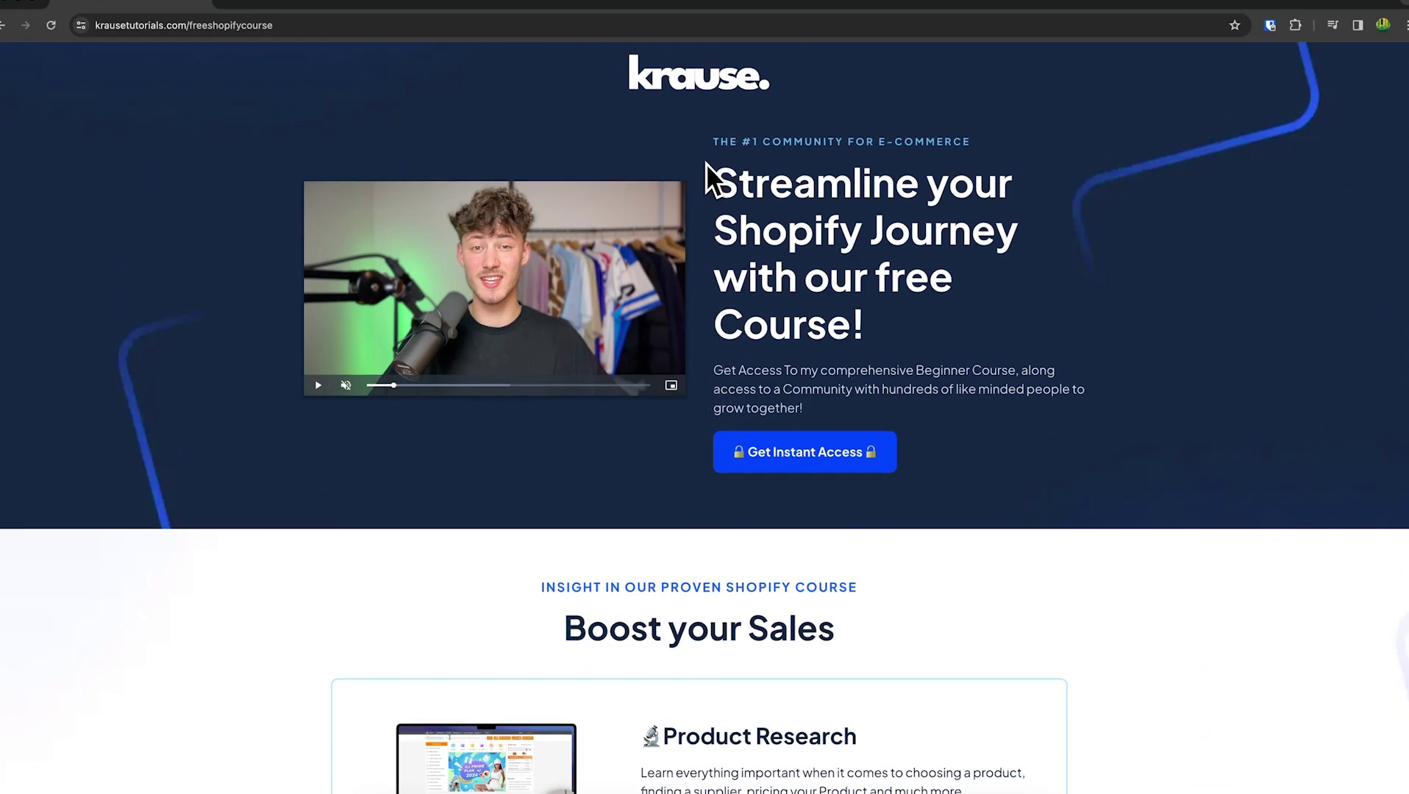